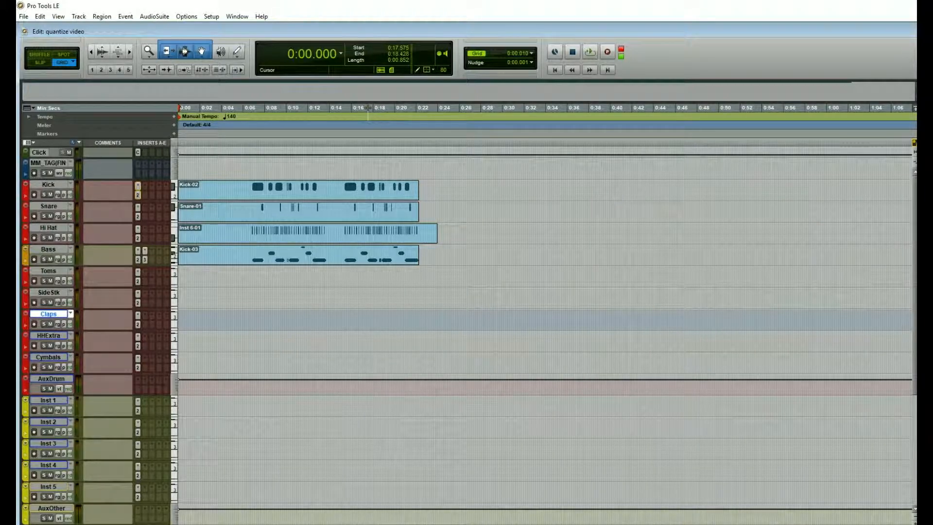
Play the session from the start, stop playback, and view the Bass region's notes in the MIDI Editor
key("space")
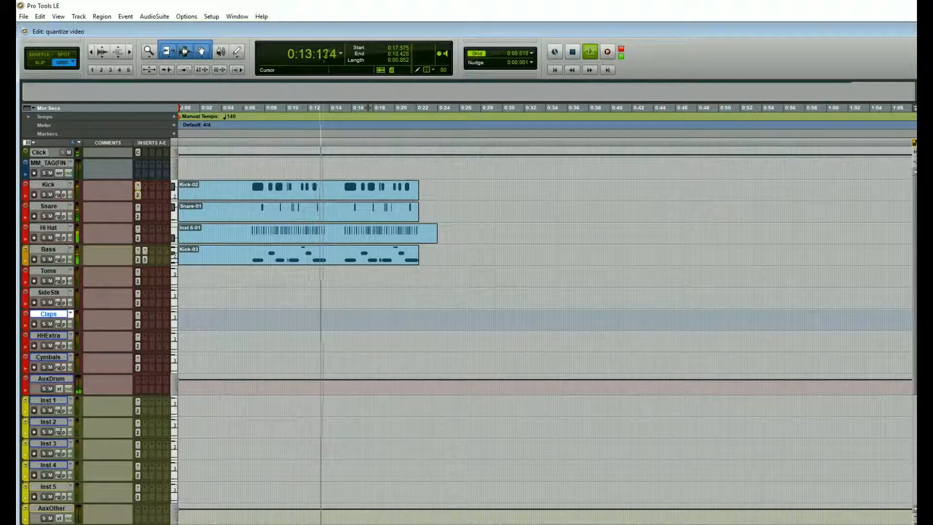
key("space")
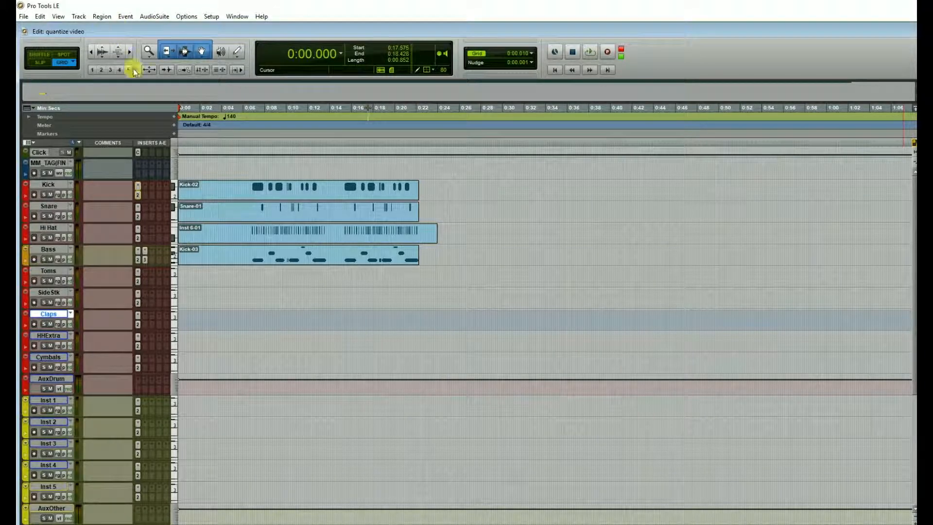
double_click(320, 267)
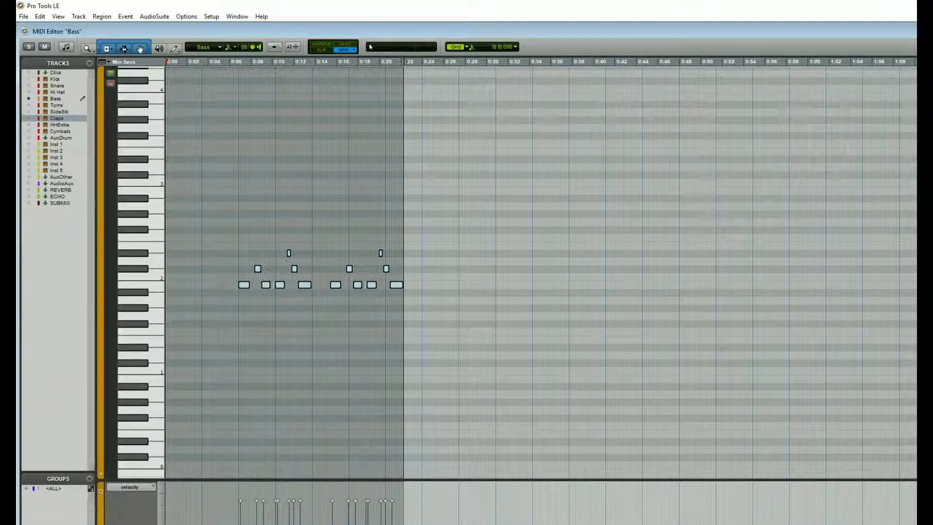
key("ctrl+w")
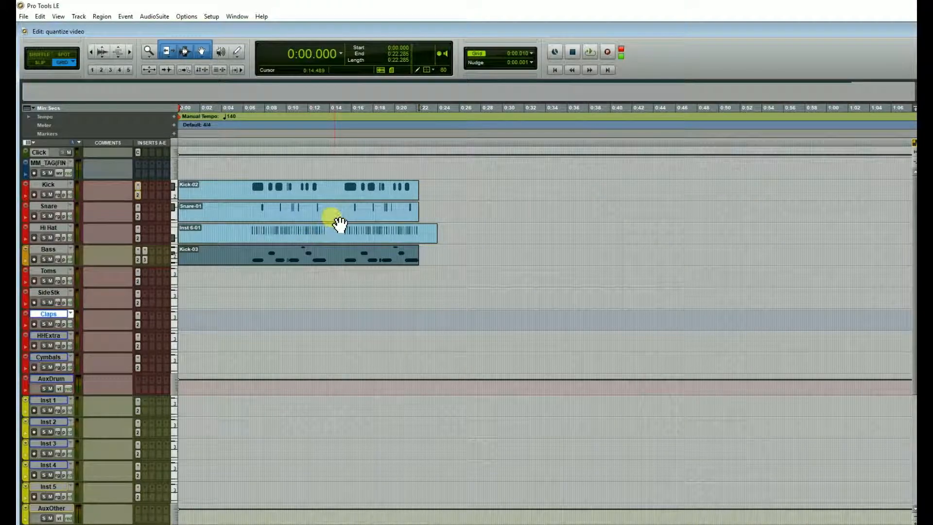
Examine the note timing of the Kick, Snare, Hi Hat and Bass regions up close in the Edit window
key("ctrl+bracketright")
key("ctrl+bracketright")
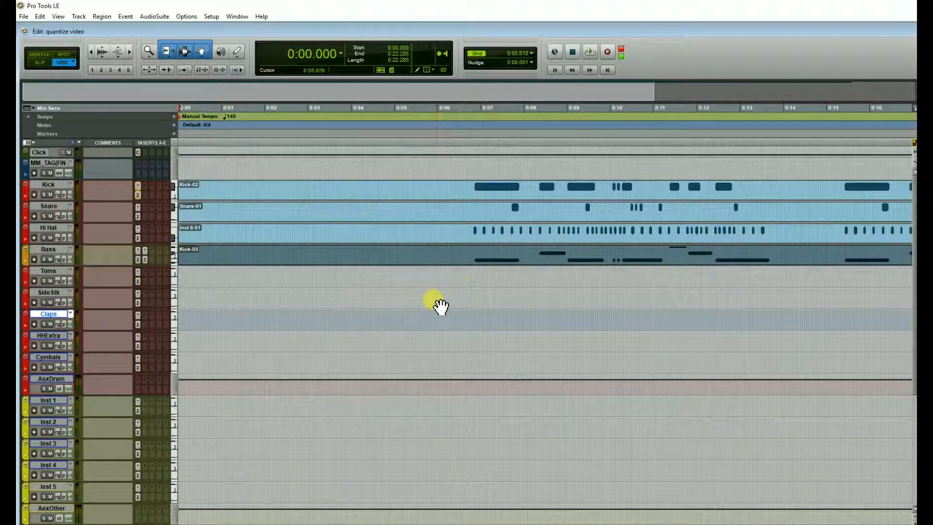
scroll(544, 321, "right", 5)
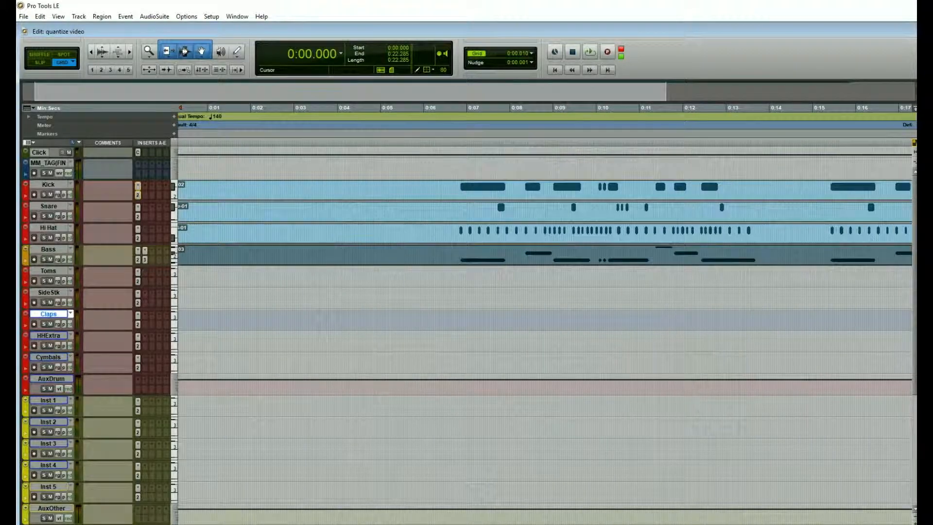
scroll(544, 320, "right", 1)
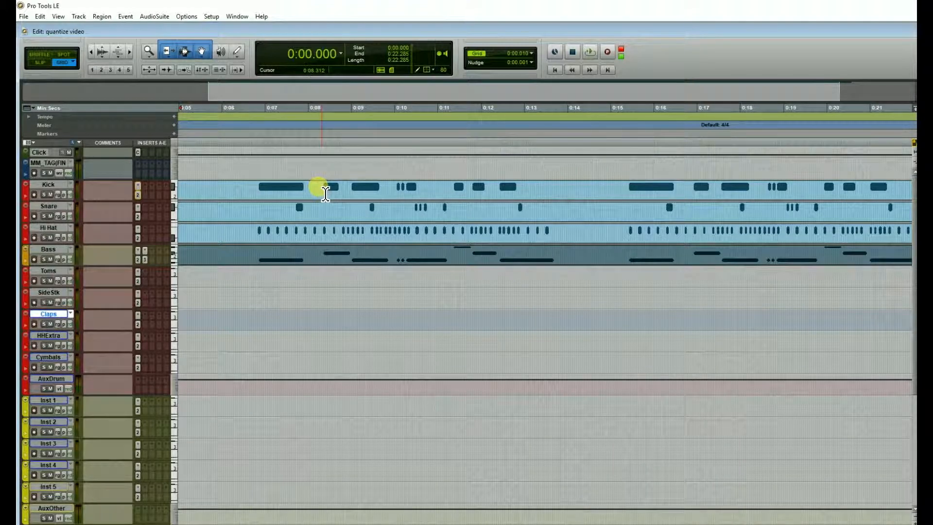
left_click(364, 199)
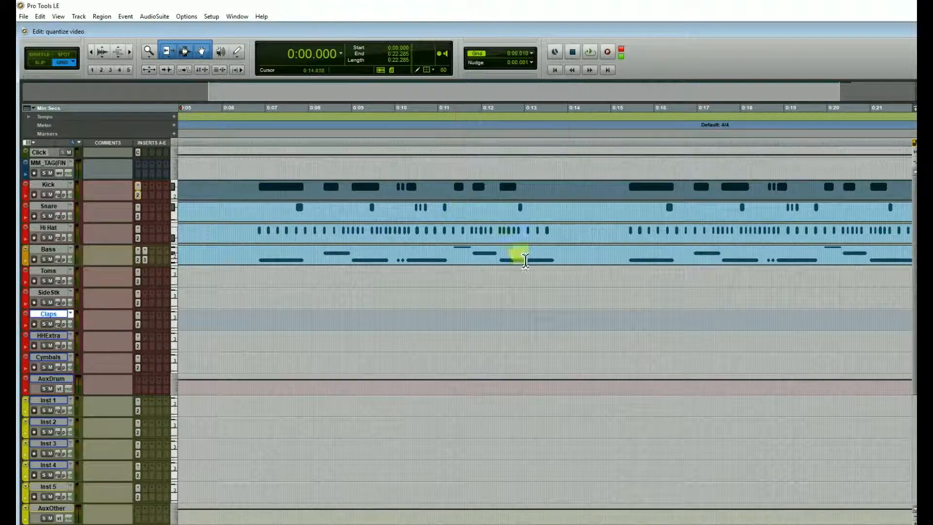
key("r")
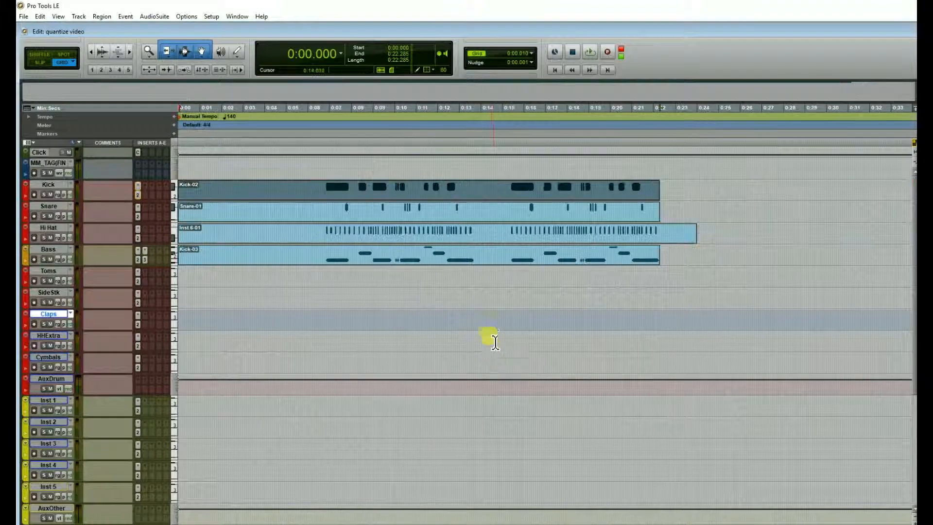
key("r")
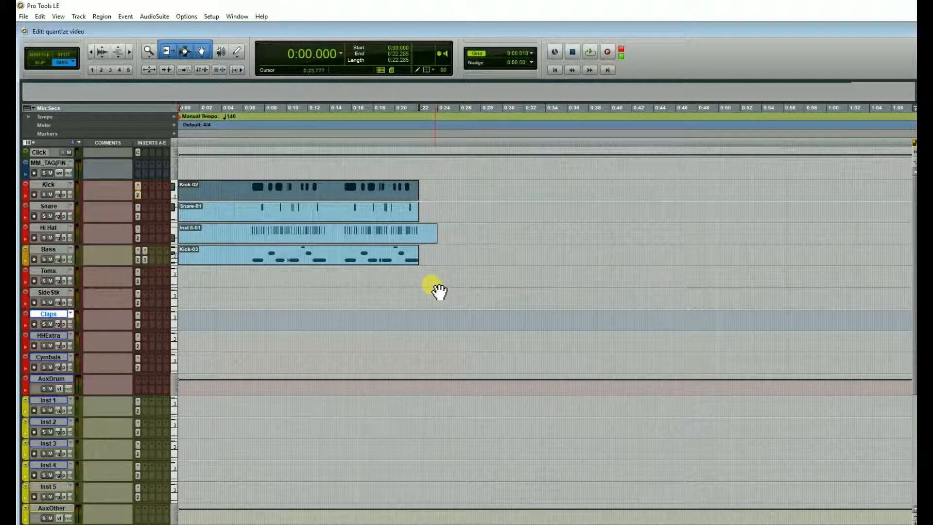
Select the second phrase of notes in the Bass region's MIDI Editor and open the Quantize event operation for them
double_click(322, 260)
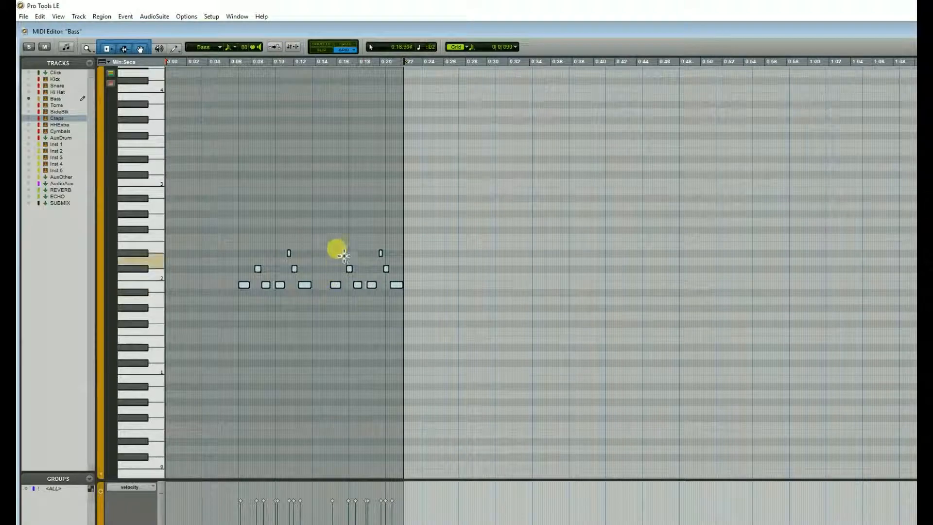
left_click_drag(332, 222, 421, 320)
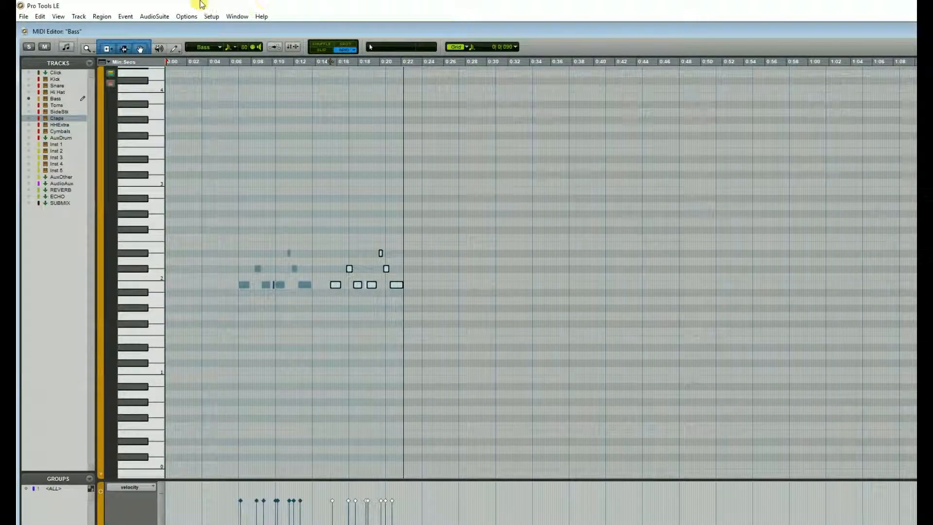
left_click(127, 17)
mouse_move(145, 47)
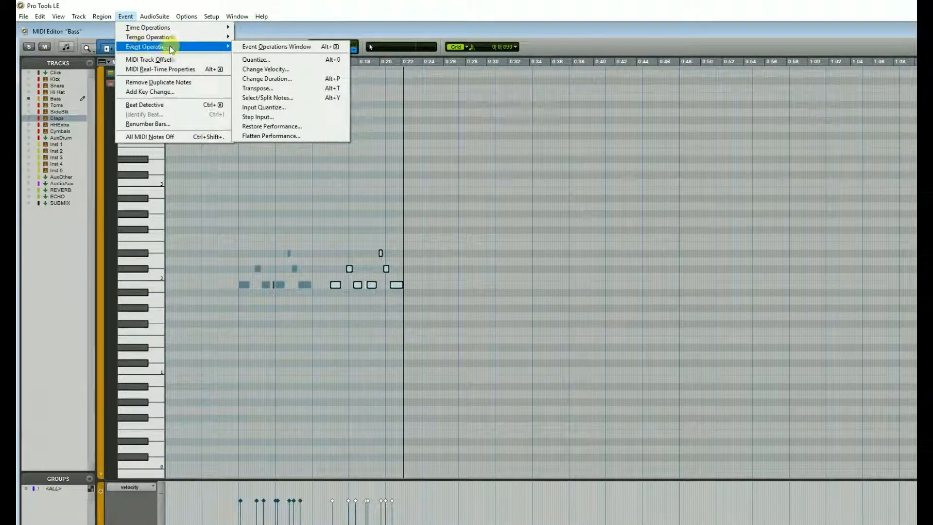
left_click(323, 59)
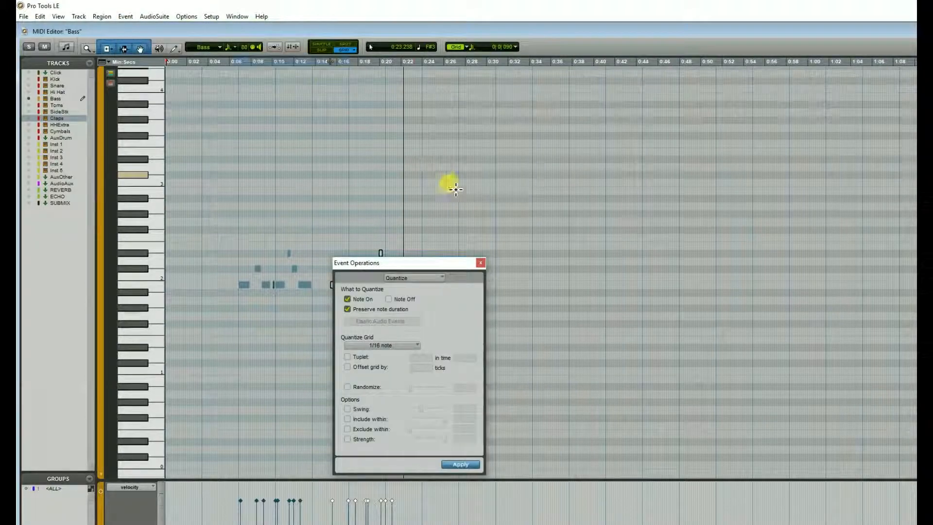
left_click_drag(429, 265, 598, 231)
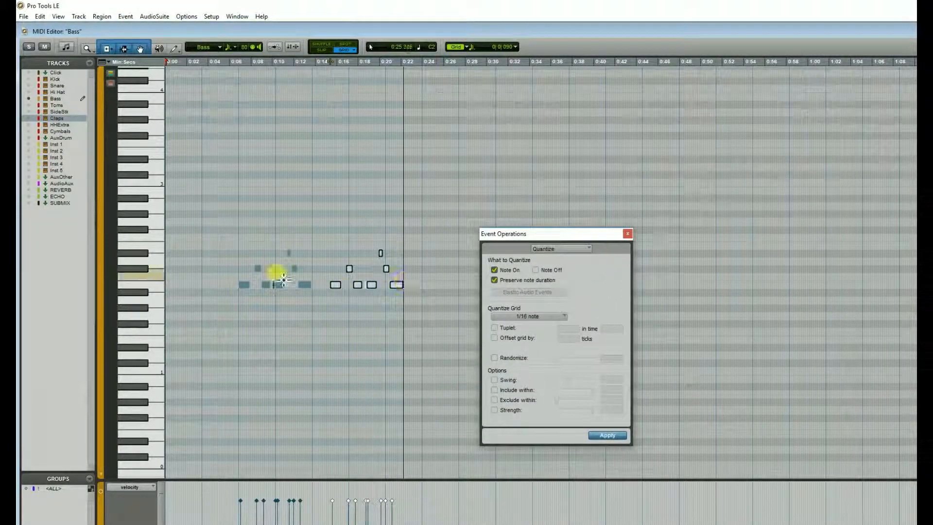
Examine the selected Bass notes up close and review the note-value options for the Quantize Grid
key("ctrl+]")
key("ctrl+]")
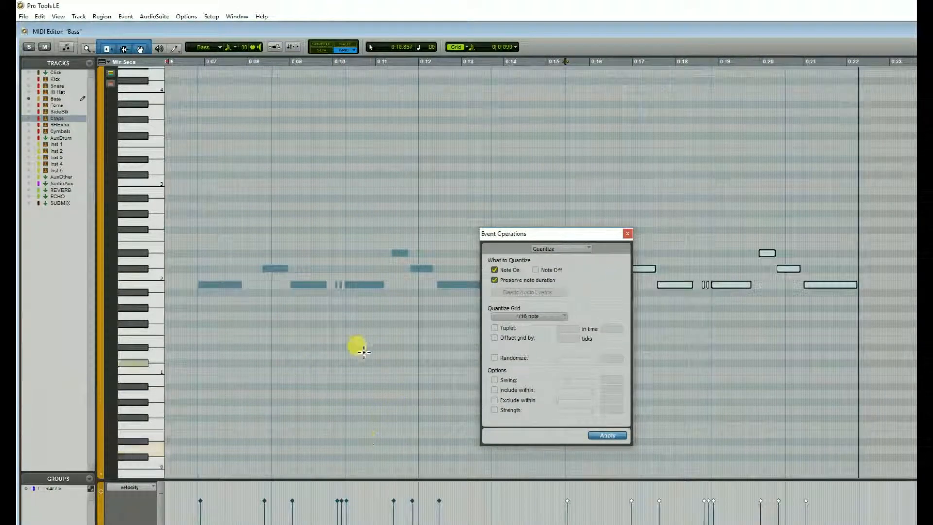
left_click(532, 316)
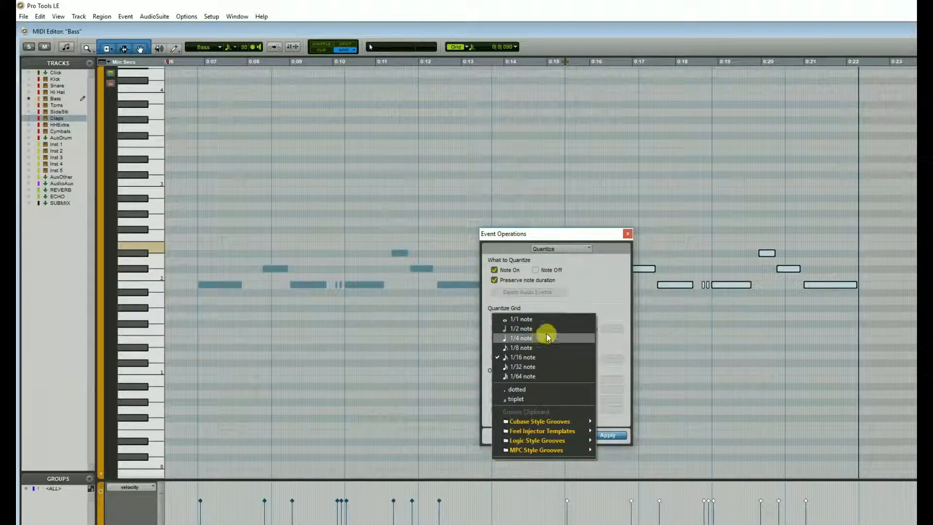
left_click(597, 298)
Try extending the ends of the selected Bass notes by about 0.5 seconds, and undo the extension
left_click_drag(604, 228, 752, 125)
key("ctrl+[")
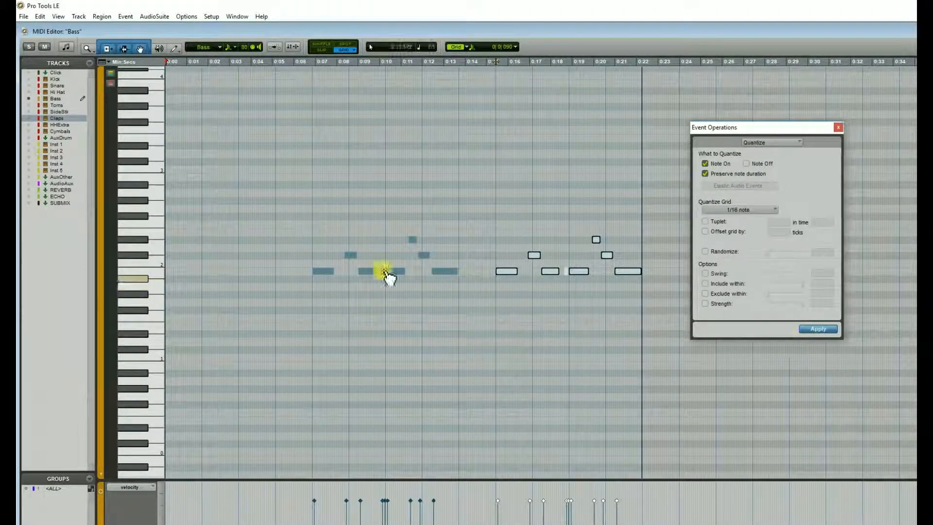
left_click_drag(768, 125, 810, 245)
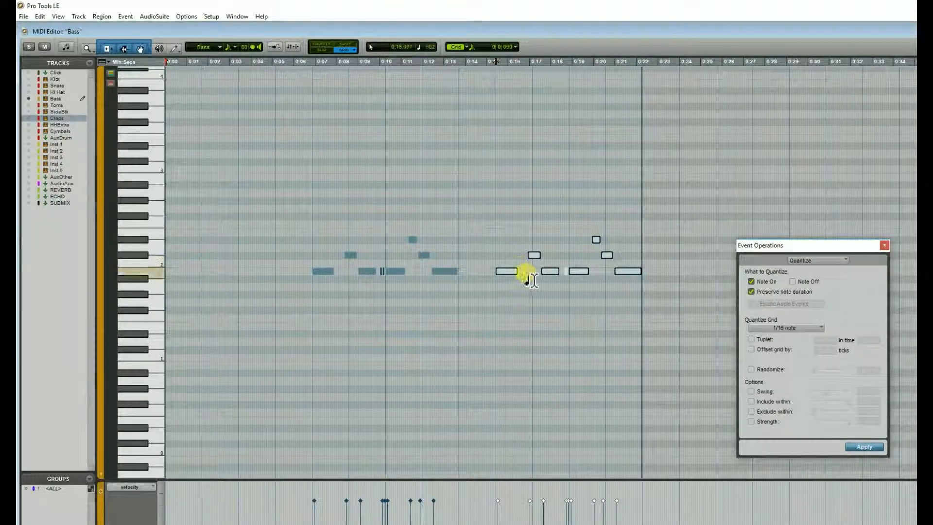
key("ctrl+]")
key("ctrl+]")
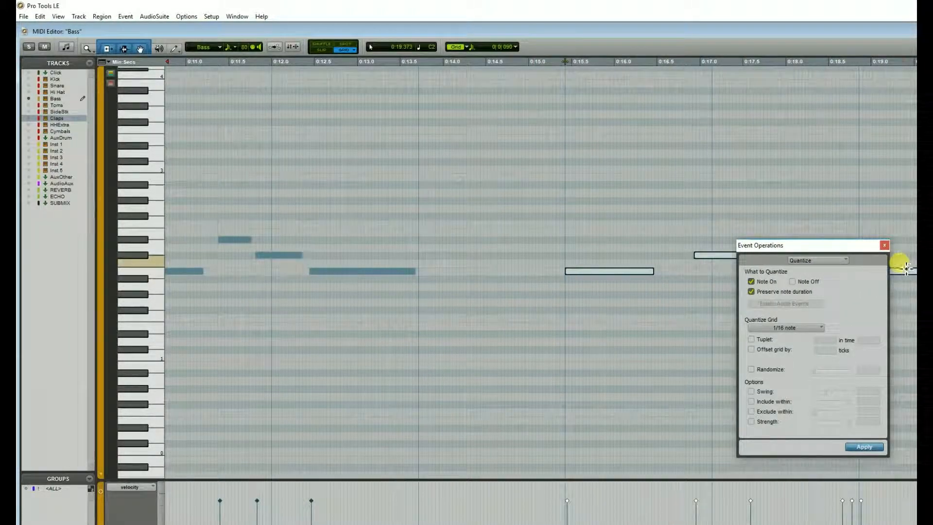
left_click_drag(830, 248, 479, 328)
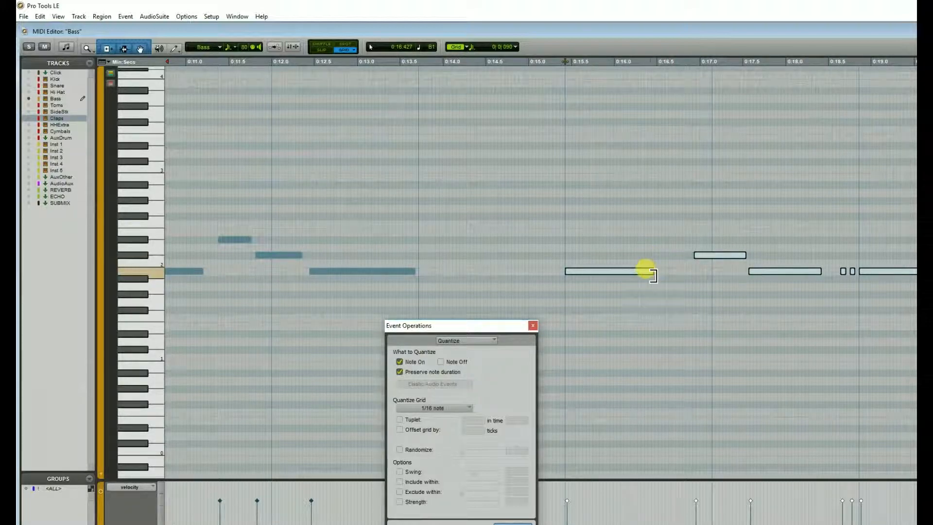
left_click_drag(652, 270, 702, 274)
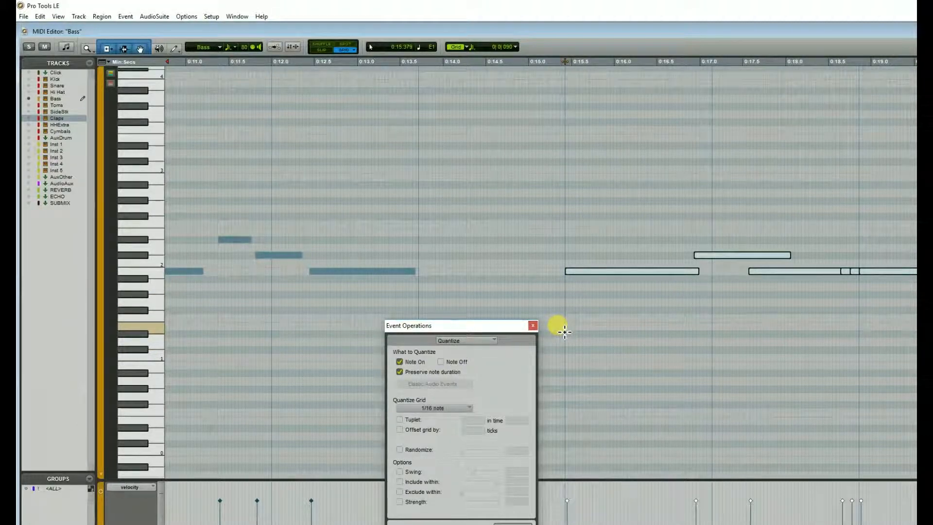
key("ctrl+z")
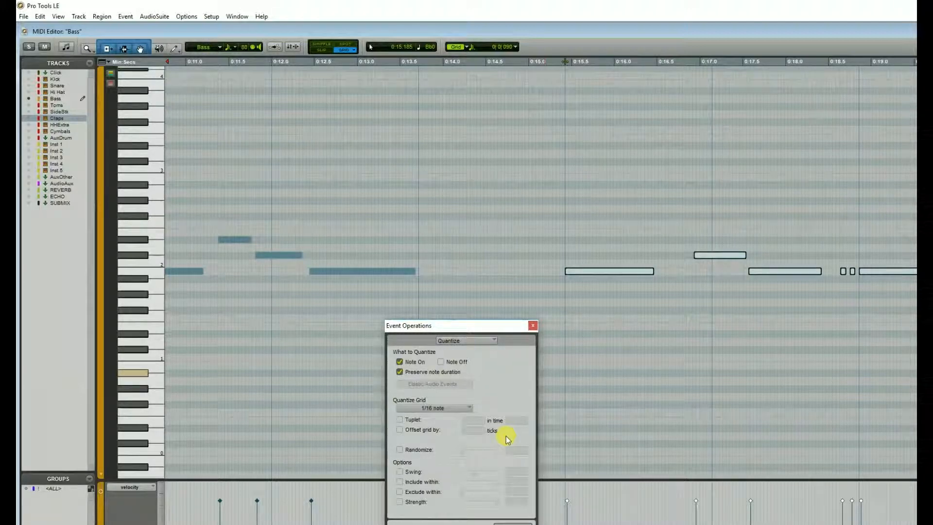
Close the Quantize settings without applying them and play the session from the start
key("r")
key("r")
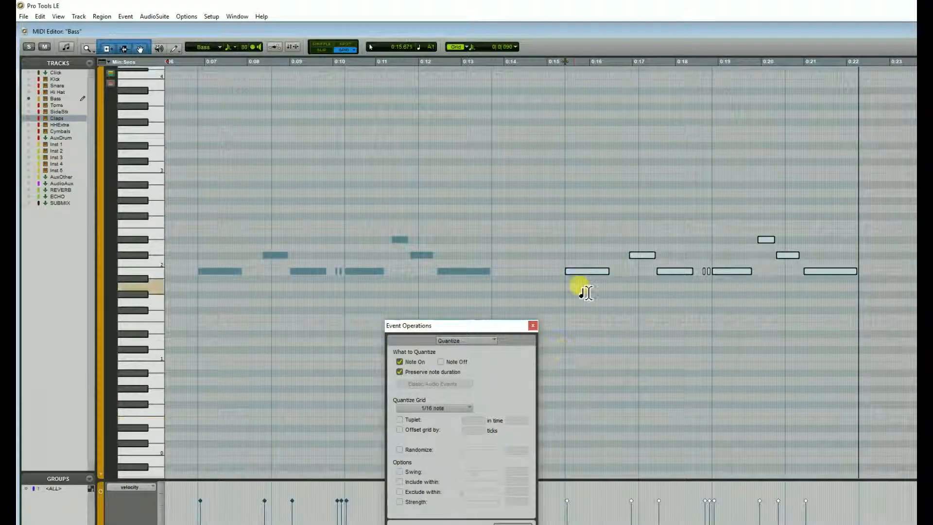
left_click(533, 326)
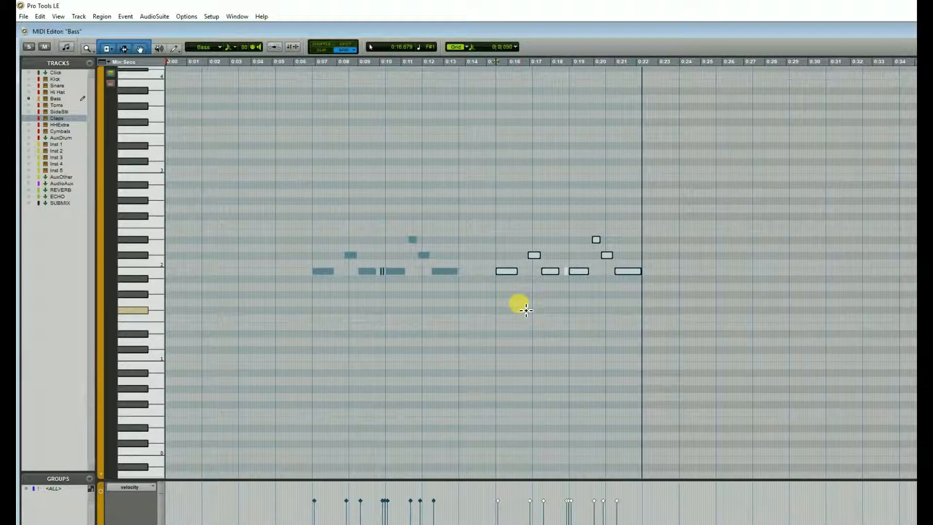
key("space")
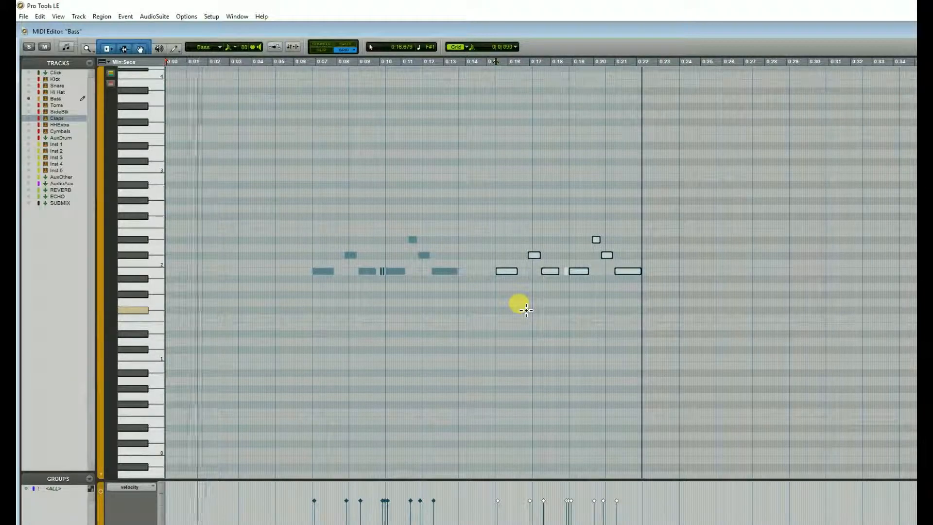